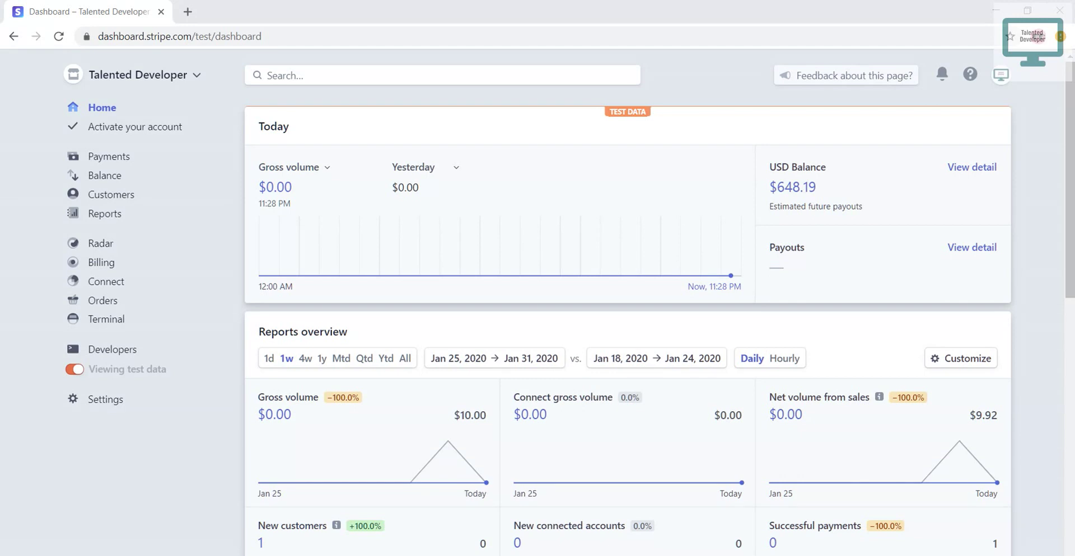
- Scroll the dashboard and open the Customers list
{"action": "scroll", "coordinate": [622, 325], "scroll_direction": "down", "scroll_amount": 4}
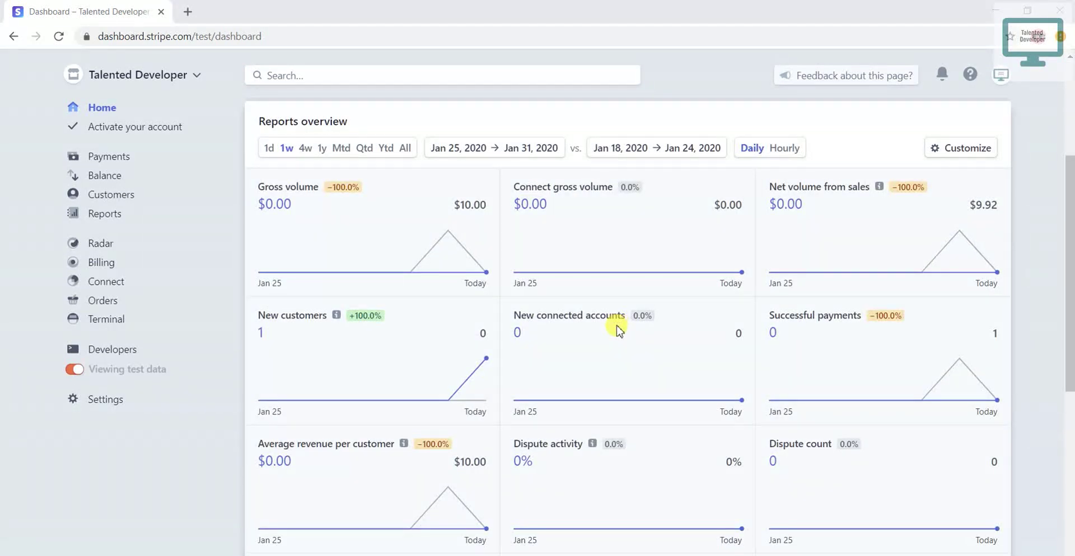
{"action": "scroll", "coordinate": [618, 329], "scroll_direction": "down", "scroll_amount": 6}
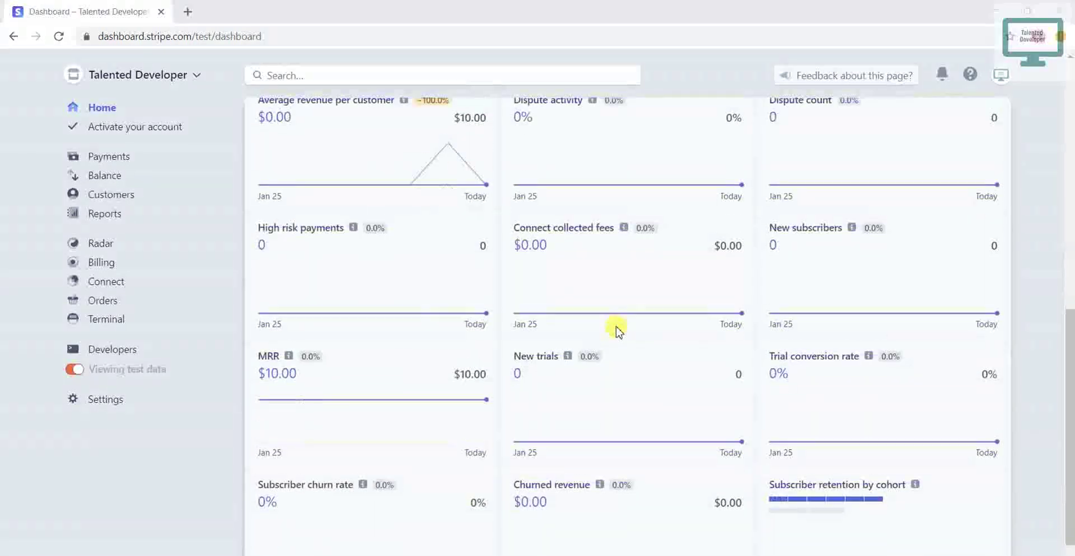
{"action": "scroll", "coordinate": [619, 330], "scroll_direction": "down", "scroll_amount": 1}
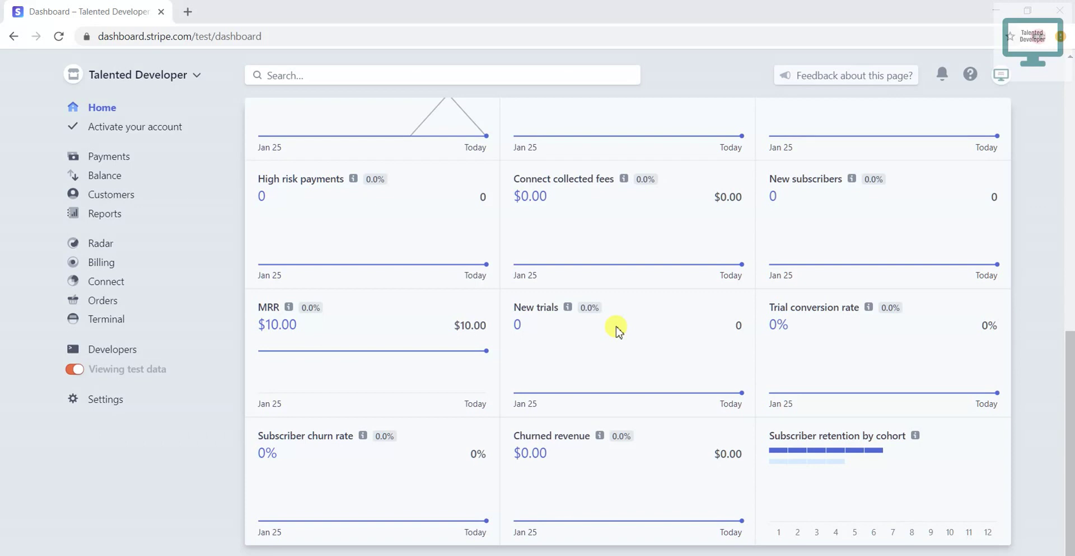
{"action": "left_click", "coordinate": [101, 197]}
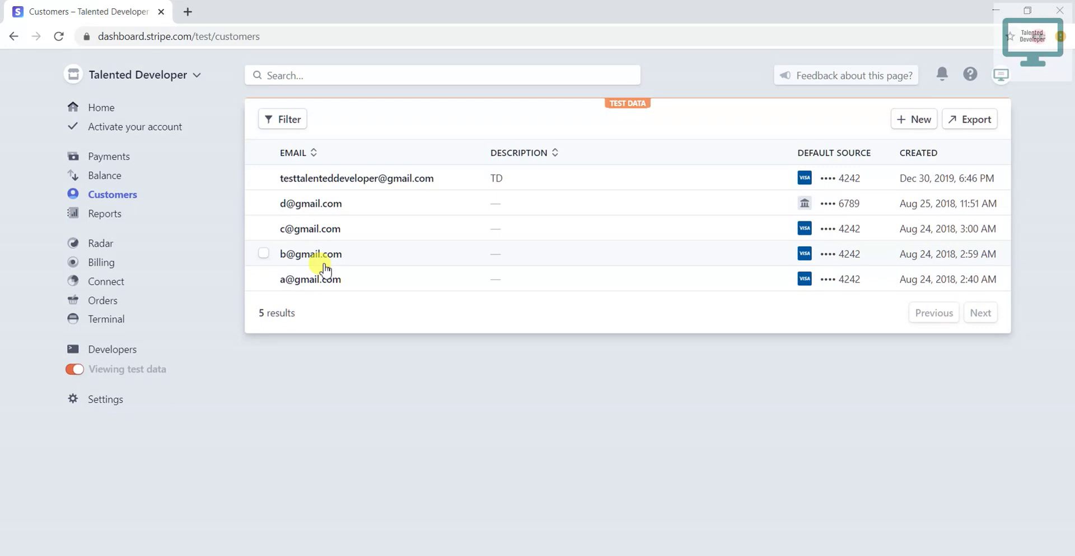
- Start a new customer and enter the customer's name and account e-mail
{"action": "left_click", "coordinate": [910, 122]}
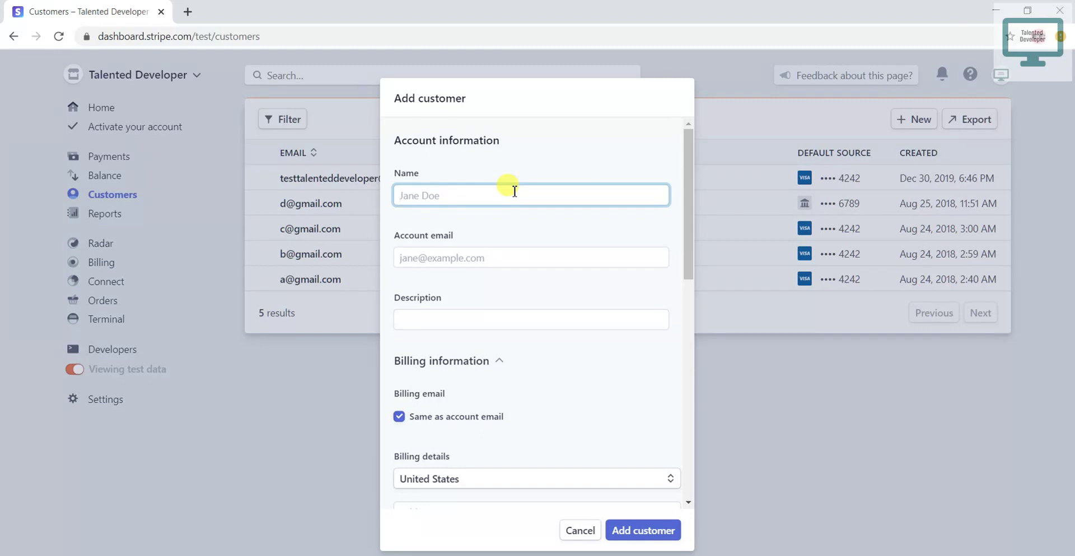
{"action": "type", "text": "John"}
{"action": "key", "text": "Tab"}
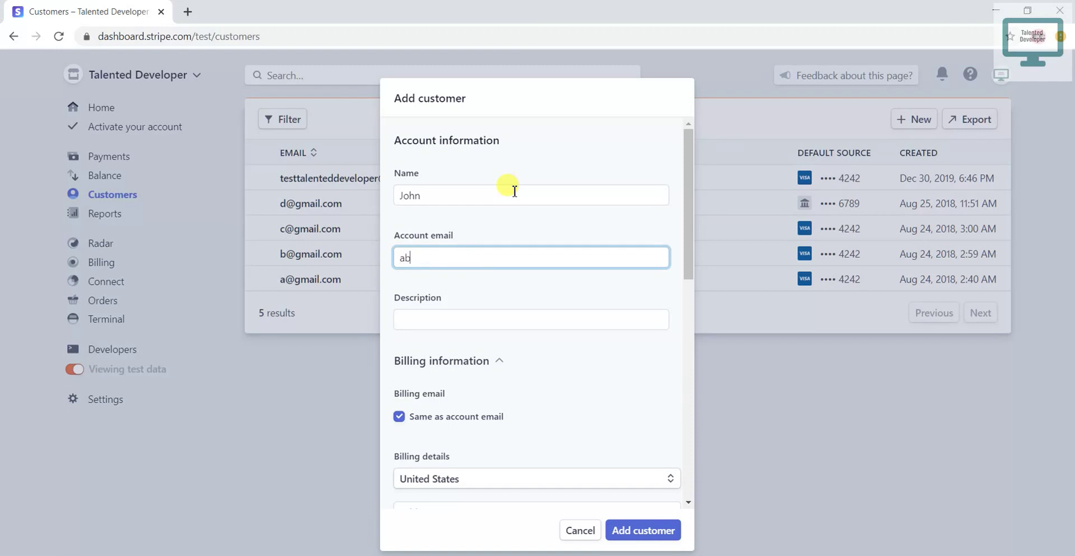
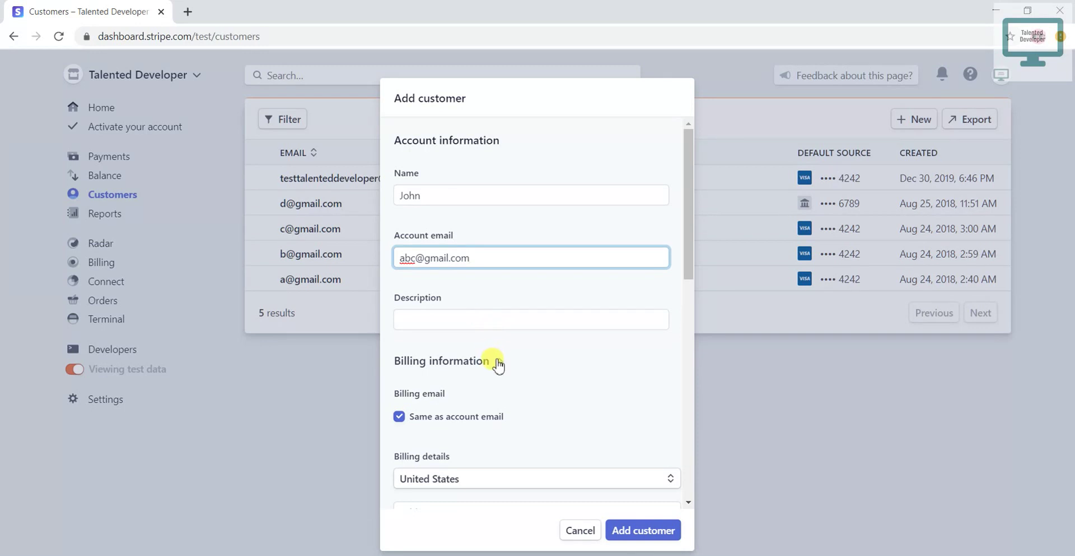
- Scroll the Add customer form and toggle whether shipping uses the billing details
{"action": "scroll", "coordinate": [498, 365], "scroll_direction": "down", "scroll_amount": 3}
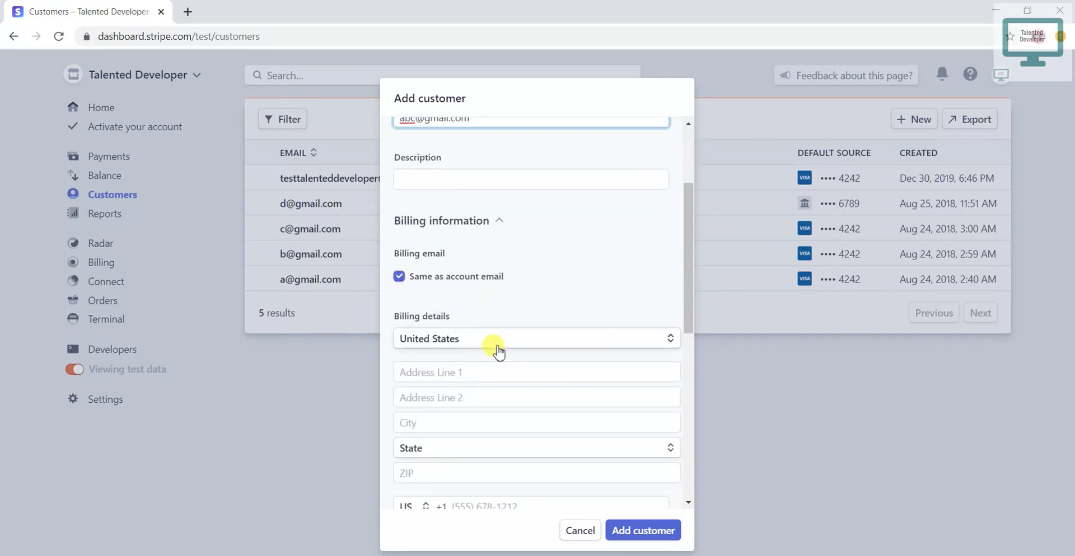
{"action": "scroll", "coordinate": [497, 350], "scroll_direction": "down", "scroll_amount": 1}
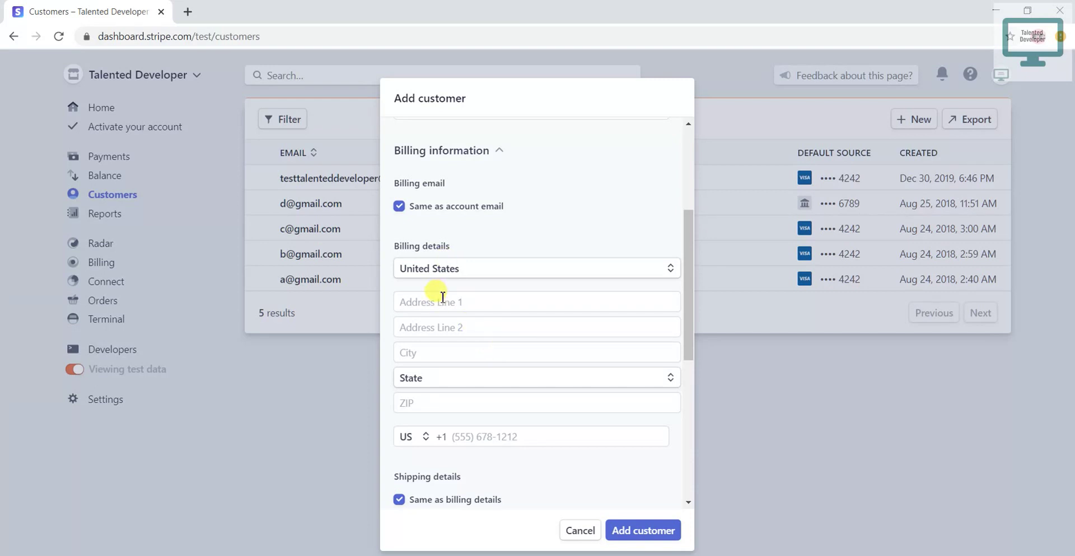
{"action": "scroll", "coordinate": [445, 302], "scroll_direction": "down", "scroll_amount": 1}
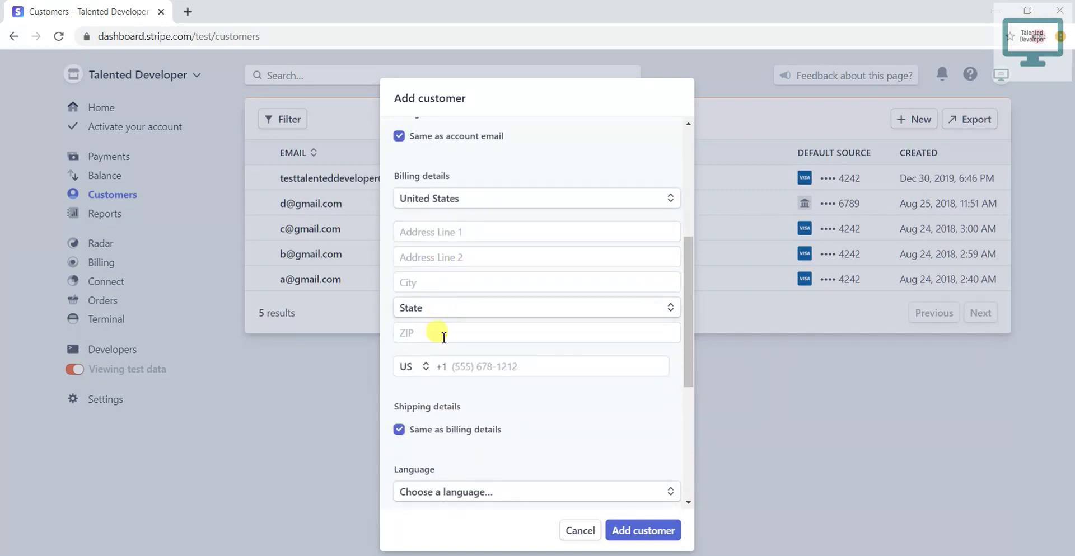
{"action": "scroll", "coordinate": [497, 336], "scroll_direction": "down", "scroll_amount": 2}
{"action": "scroll", "coordinate": [495, 336], "scroll_direction": "up", "scroll_amount": 4}
{"action": "scroll", "coordinate": [495, 336], "scroll_direction": "down", "scroll_amount": 4}
{"action": "left_click", "coordinate": [401, 294]}
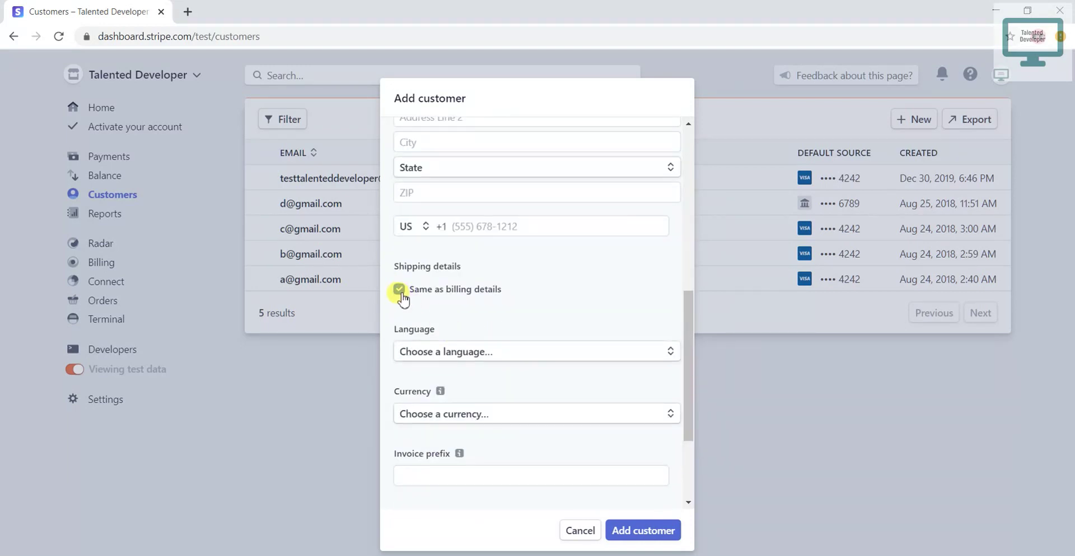
- Browse the Language and Currency lists without choosing, then save the customer
{"action": "scroll", "coordinate": [455, 314], "scroll_direction": "down", "scroll_amount": 1}
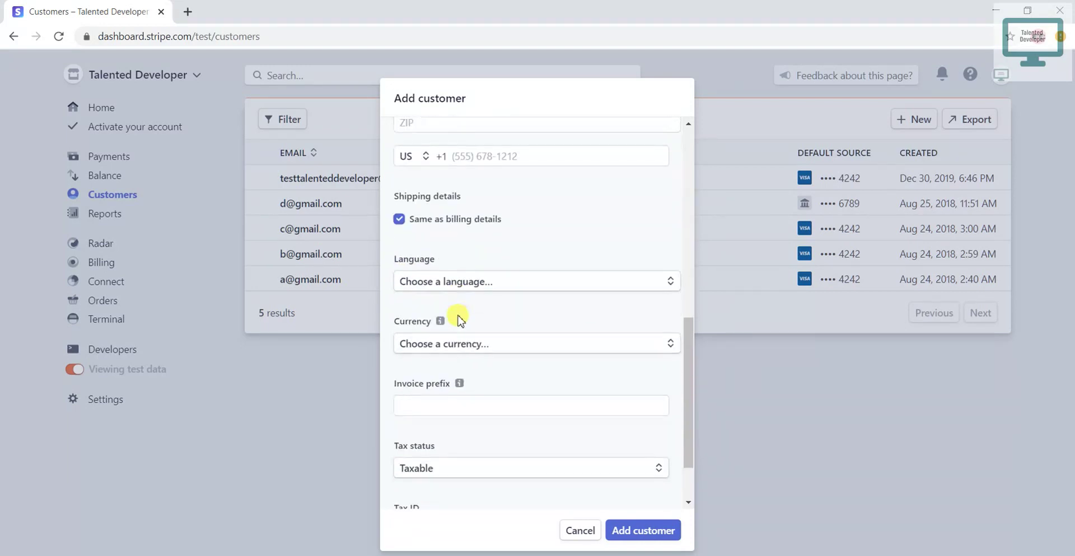
{"action": "left_click", "coordinate": [487, 289]}
{"action": "scroll", "coordinate": [477, 336], "scroll_direction": "down", "scroll_amount": 3}
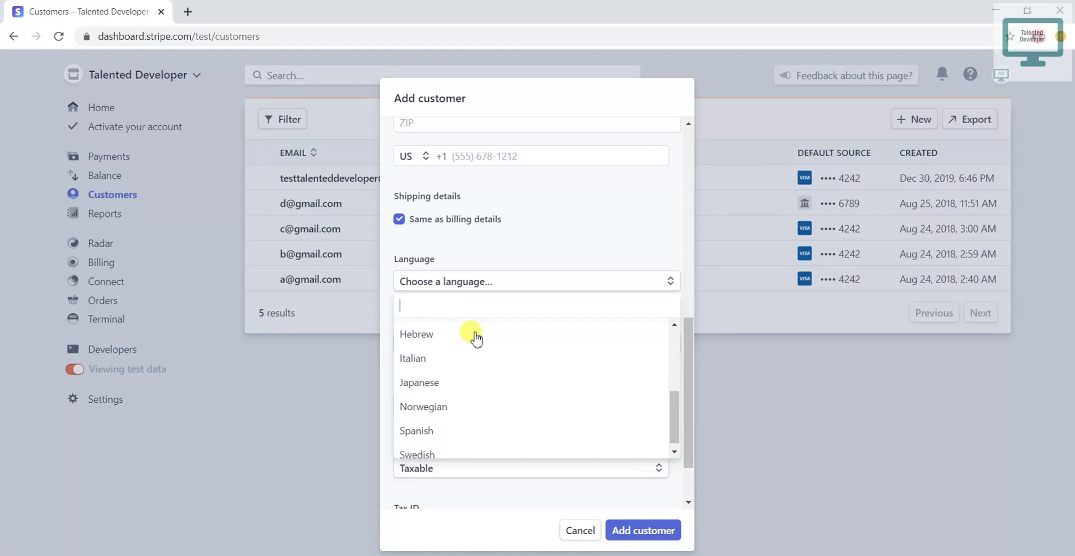
{"action": "left_click", "coordinate": [538, 257]}
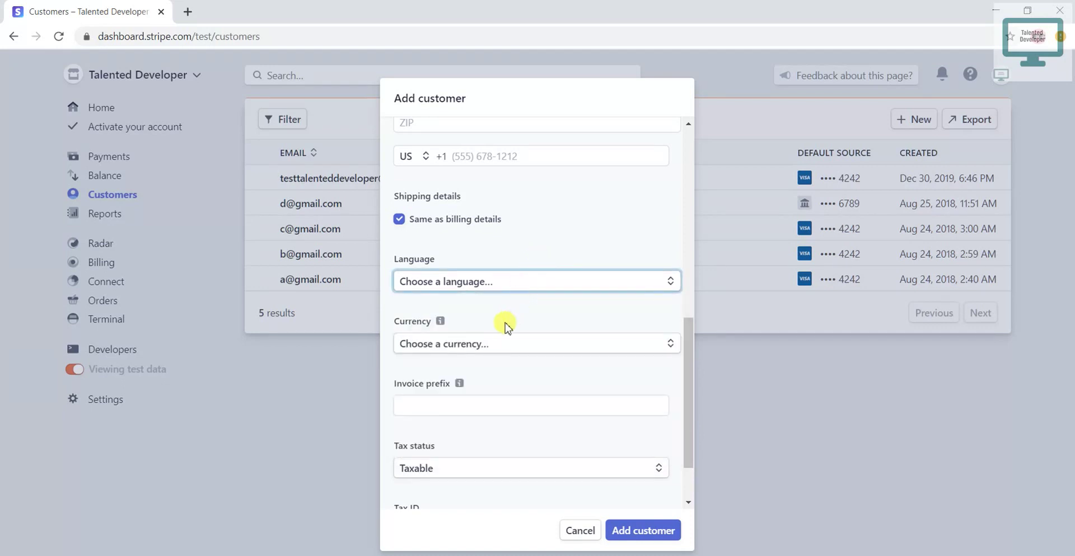
{"action": "scroll", "coordinate": [495, 331], "scroll_direction": "down", "scroll_amount": 2}
{"action": "left_click", "coordinate": [489, 282]}
{"action": "scroll", "coordinate": [482, 342], "scroll_direction": "down", "scroll_amount": 7}
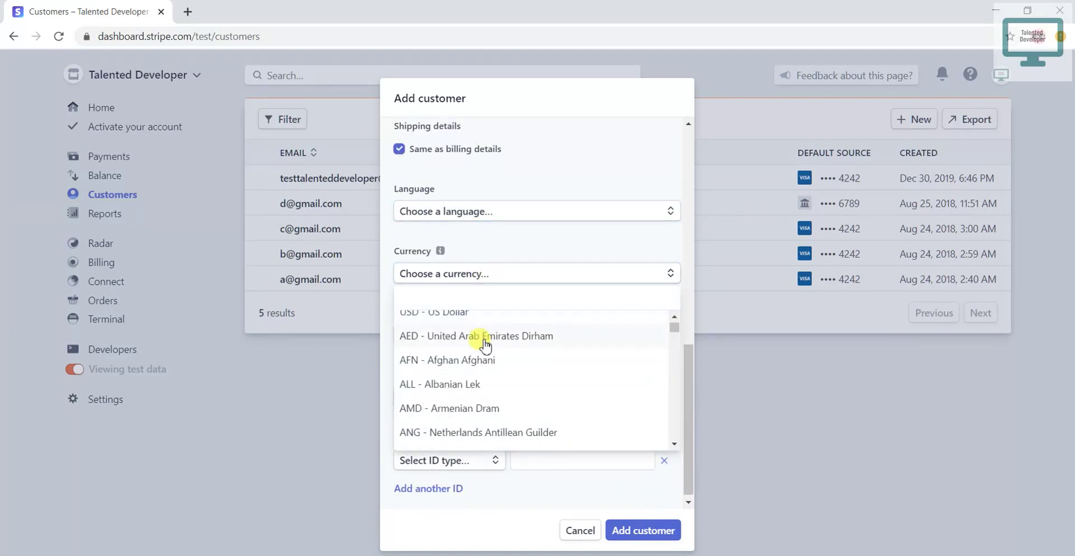
{"action": "left_click", "coordinate": [501, 250]}
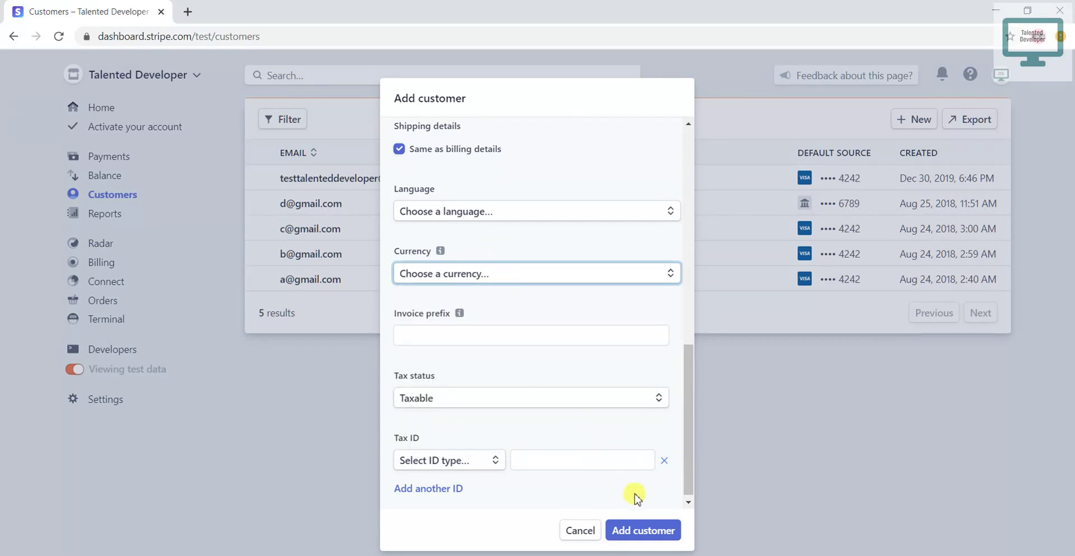
{"action": "left_click", "coordinate": [638, 523]}
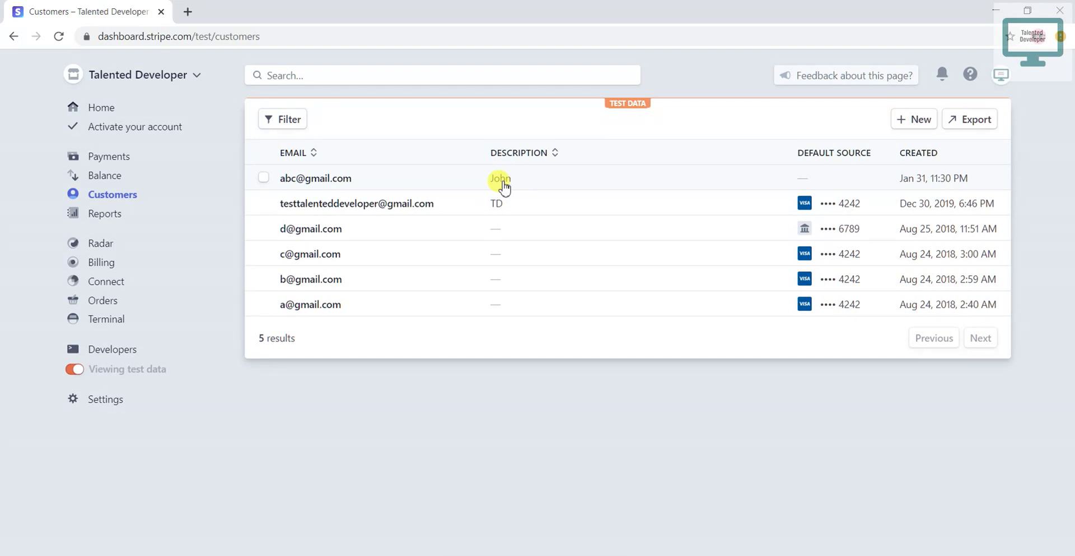
- Start another new customer with the second customer's name and a corrected account e-mail
{"action": "left_click", "coordinate": [909, 123]}
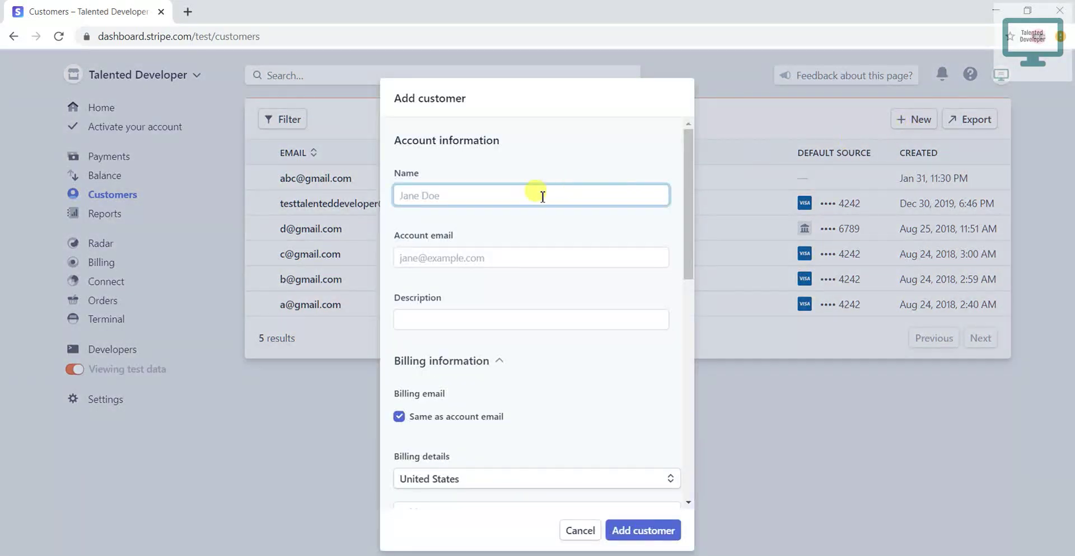
{"action": "left_click", "coordinate": [519, 197]}
{"action": "type", "text": "J"}
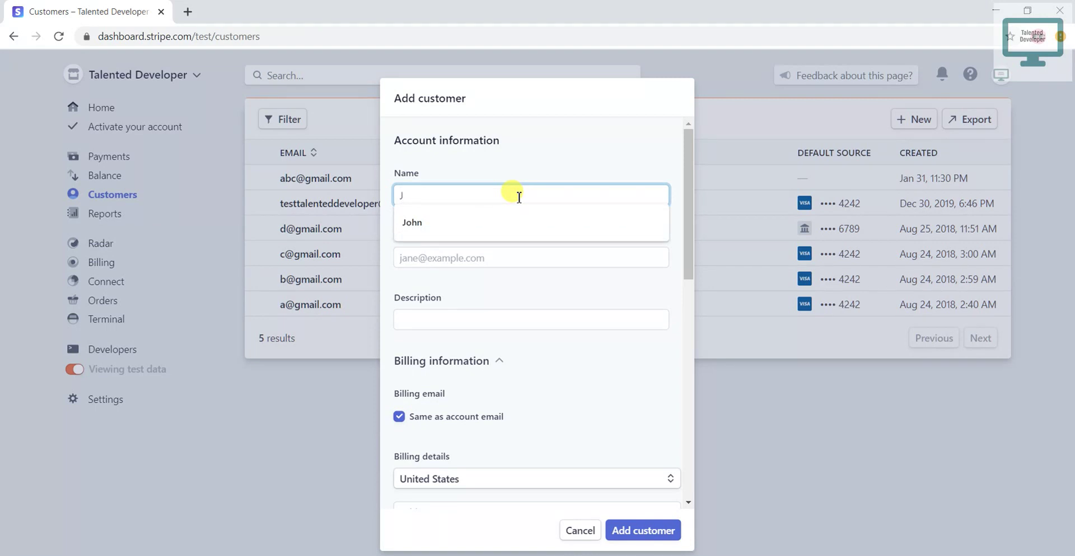
{"action": "type", "text": "ake"}
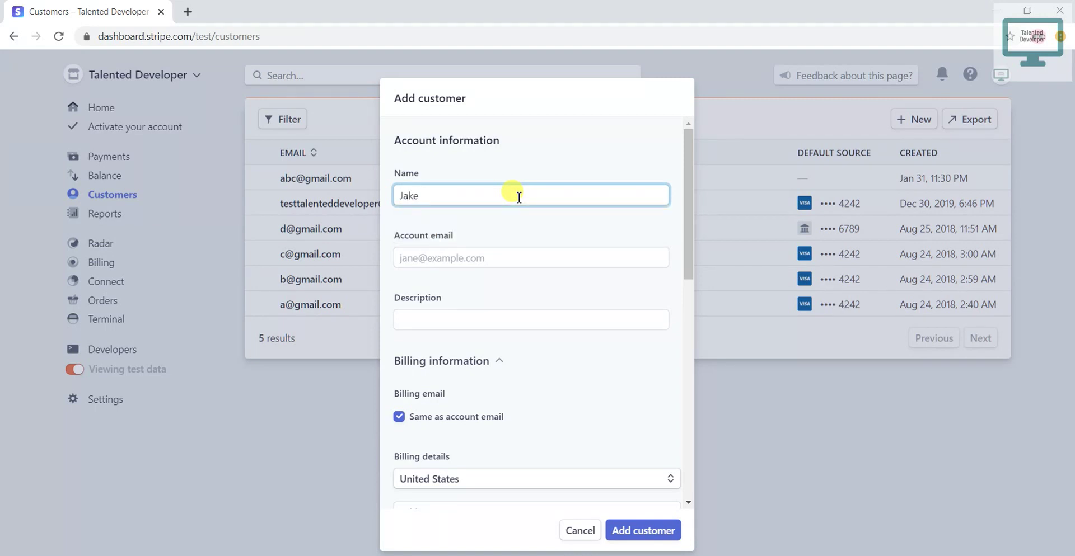
{"action": "key", "text": "Tab"}
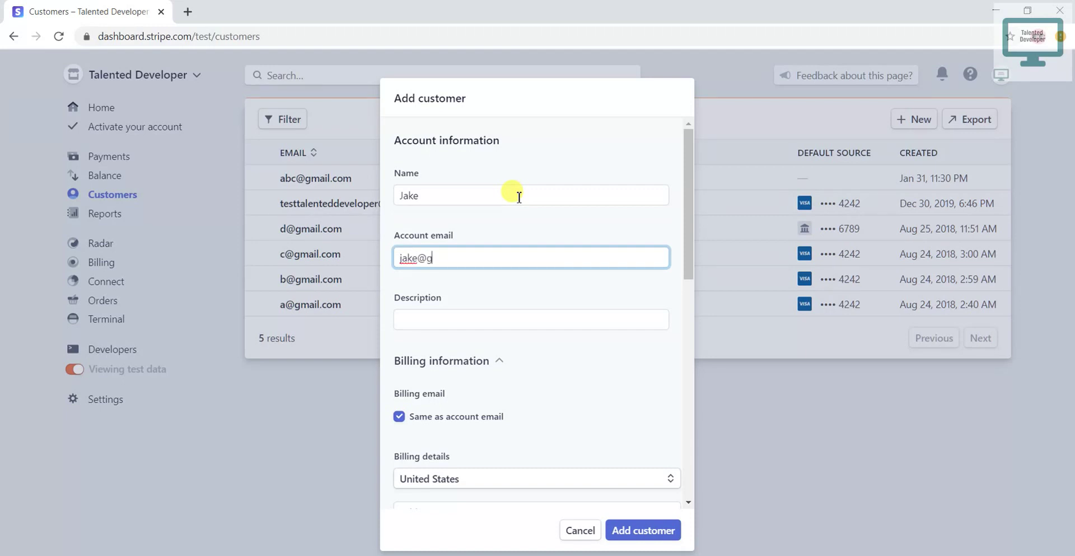
- Choose Arabic as the language and AED - United Arab Emirates Dirham as currency
{"action": "scroll", "coordinate": [511, 257], "scroll_direction": "down", "scroll_amount": 5}
{"action": "scroll", "coordinate": [508, 268], "scroll_direction": "down", "scroll_amount": 4}
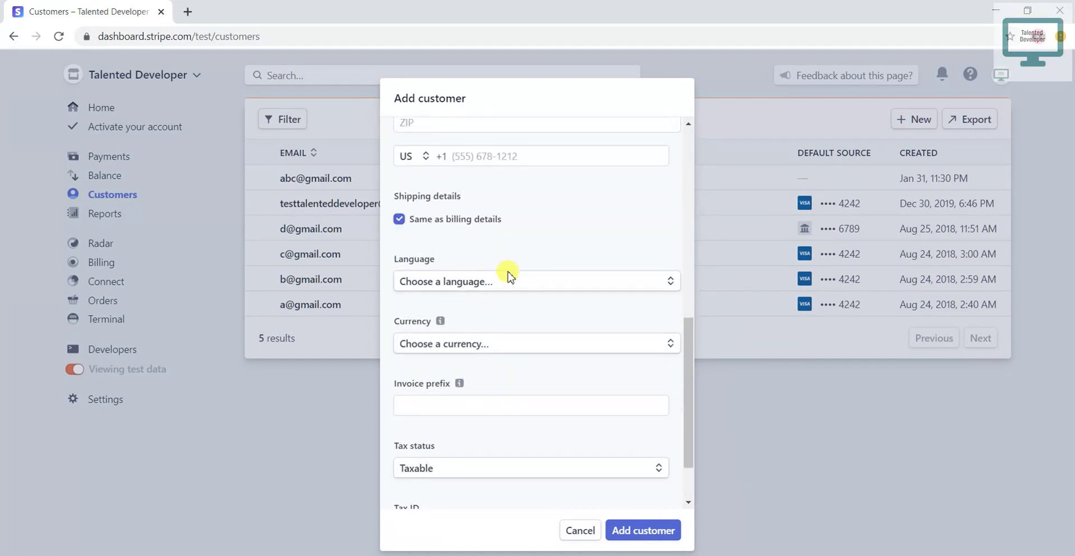
{"action": "left_click", "coordinate": [509, 282]}
{"action": "left_click", "coordinate": [448, 330]}
{"action": "scroll", "coordinate": [526, 302], "scroll_direction": "down", "scroll_amount": 2}
{"action": "left_click", "coordinate": [521, 270]}
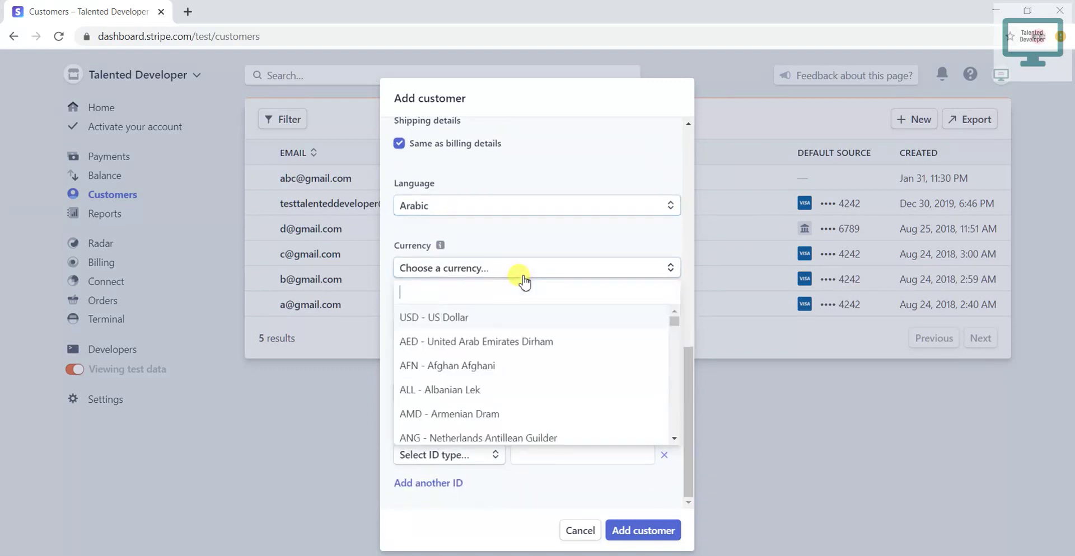
{"action": "left_click", "coordinate": [479, 342]}
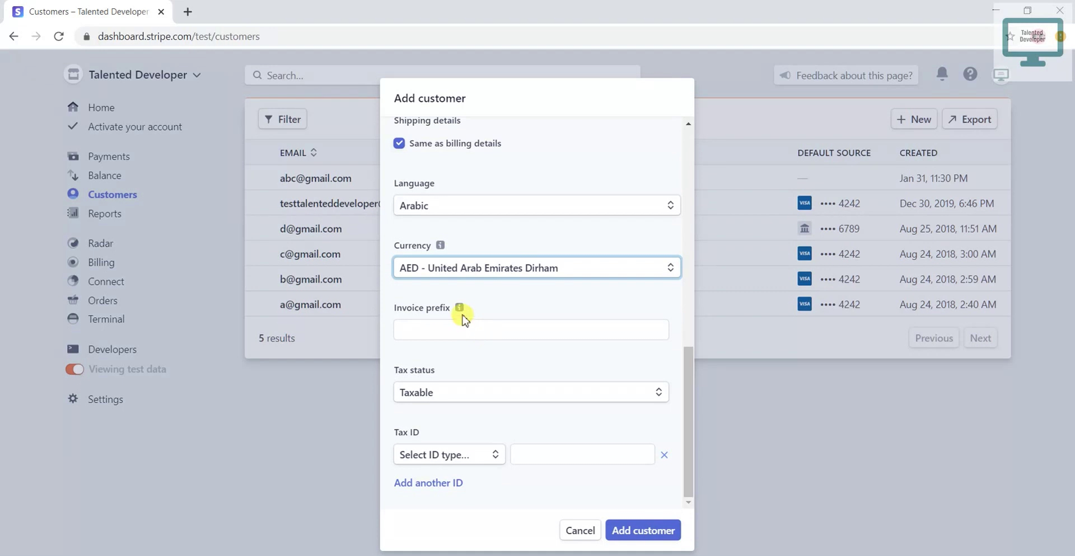
{"action": "mouse_move", "coordinate": [459, 309]}
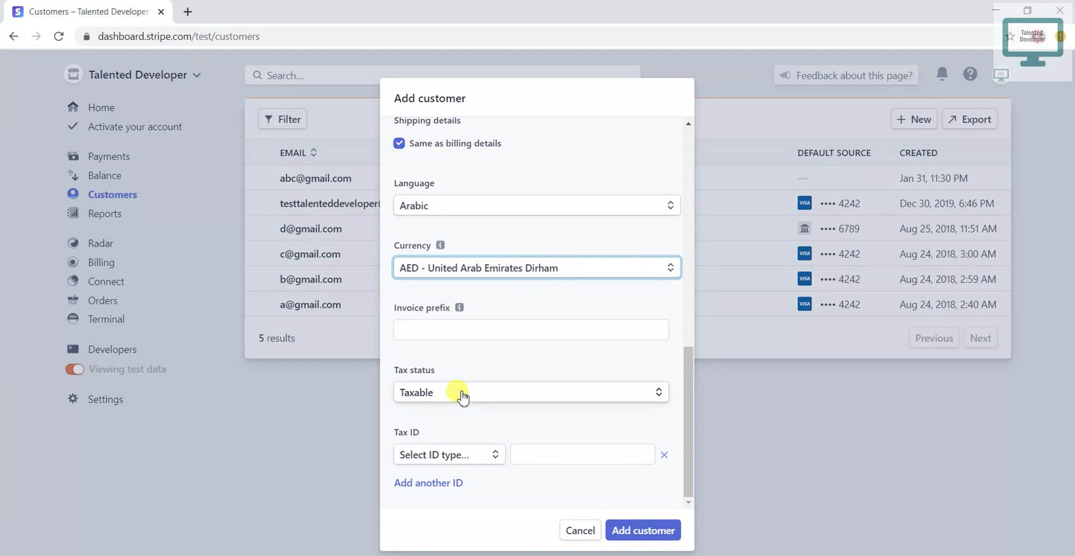
- Keep the tax status as Taxable and pick IN GST as the tax ID type
{"action": "left_click", "coordinate": [462, 397]}
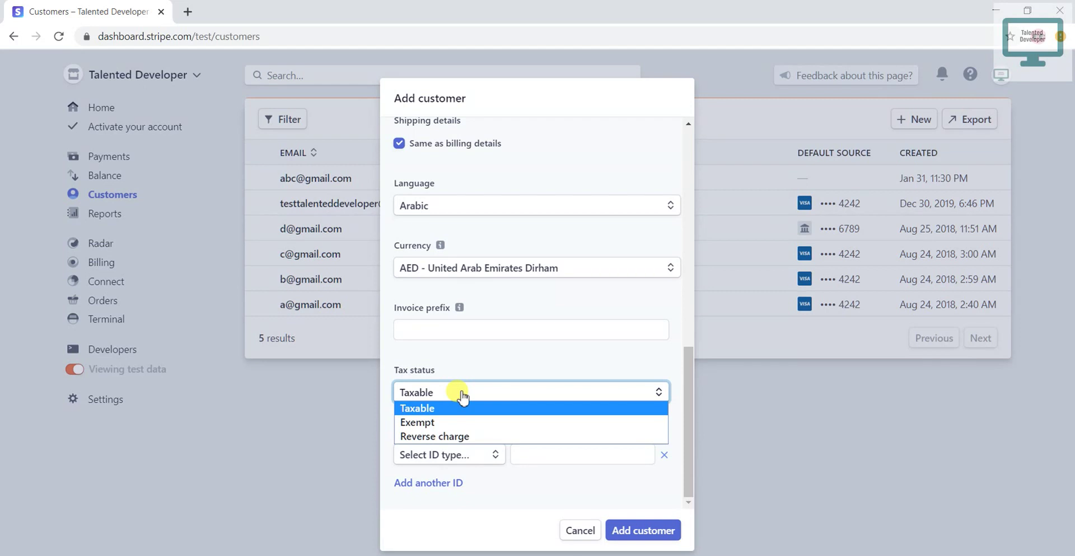
{"action": "left_click", "coordinate": [530, 356]}
{"action": "left_click", "coordinate": [475, 458]}
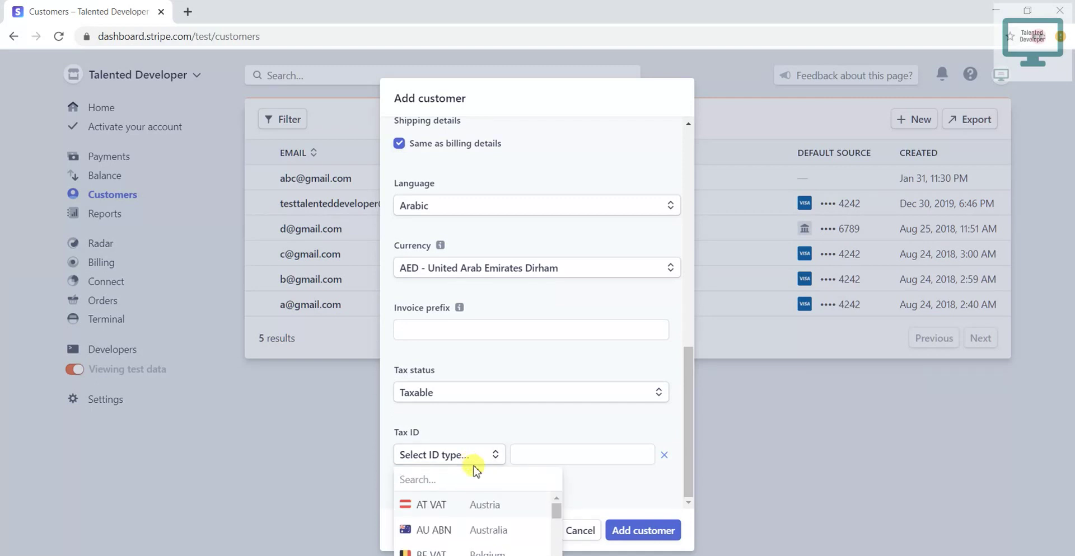
{"action": "type", "text": "ind"}
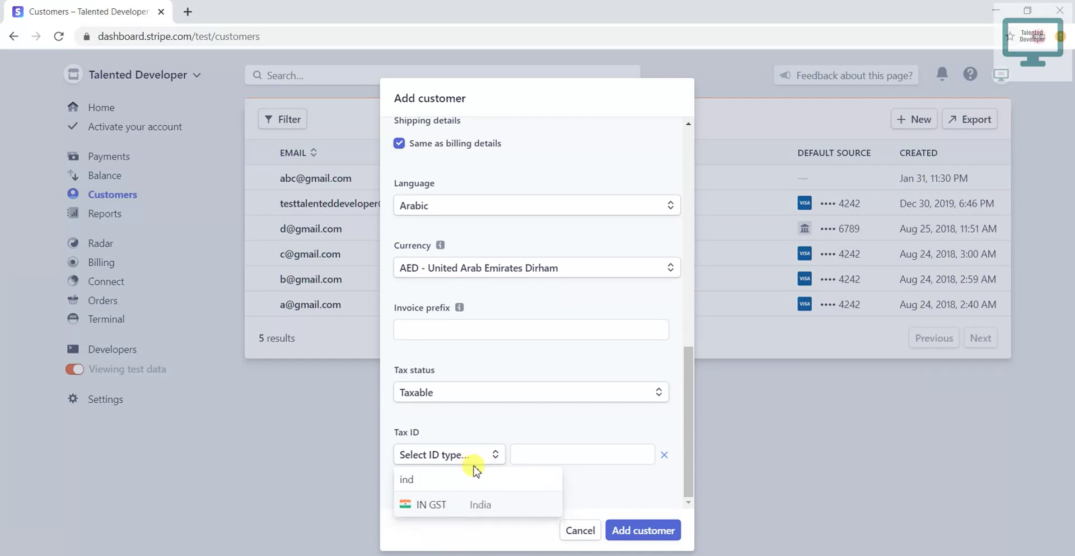
{"action": "left_click", "coordinate": [439, 504]}
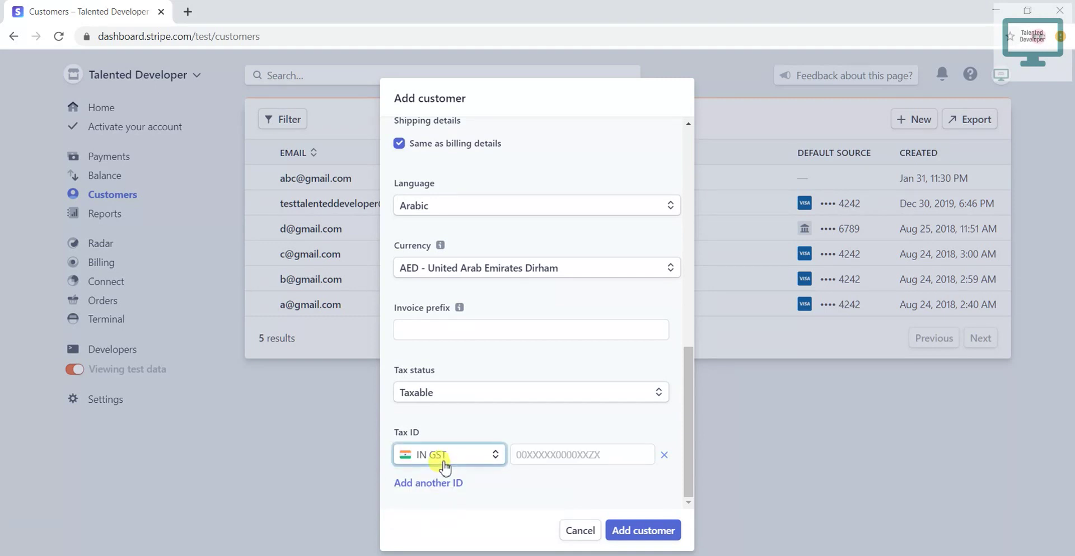
- Switch the tax ID type to AU ABN and save the customer
{"action": "left_click", "coordinate": [480, 461]}
{"action": "key", "text": "BackSpace"}
{"action": "key", "text": "BackSpace"}
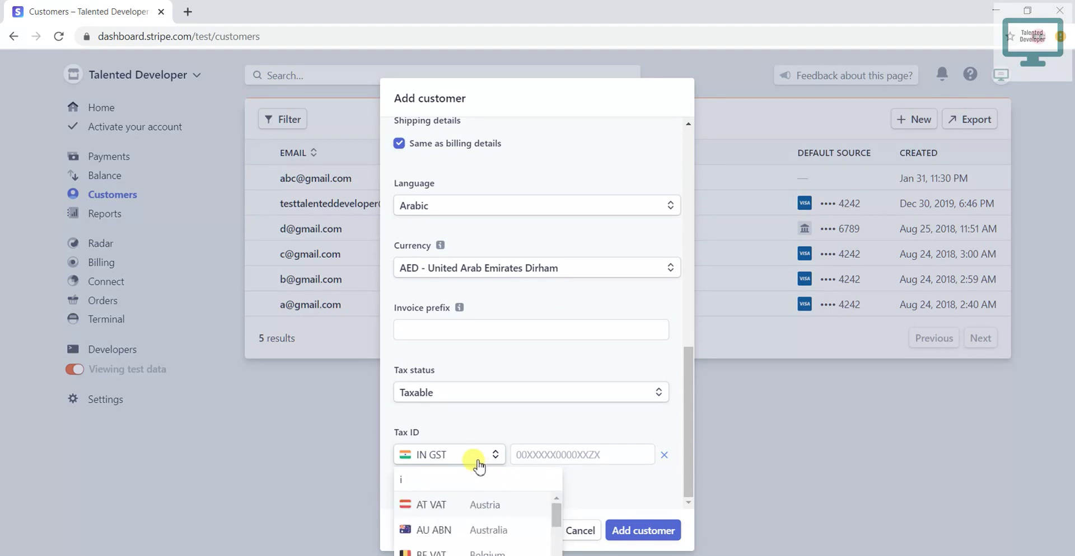
{"action": "left_click", "coordinate": [455, 535]}
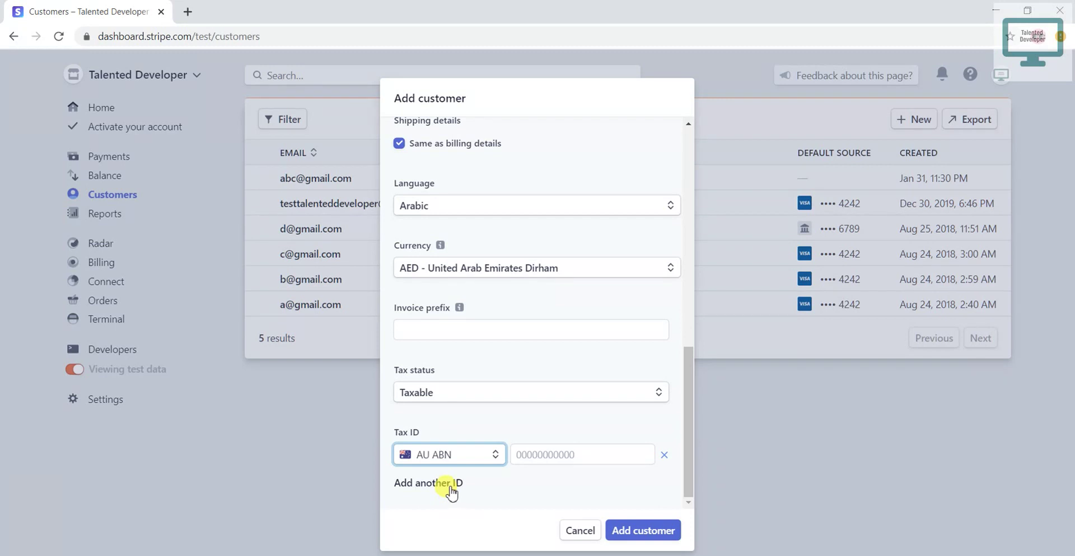
{"action": "scroll", "coordinate": [482, 478], "scroll_direction": "up", "scroll_amount": 1}
{"action": "left_click", "coordinate": [633, 529]}
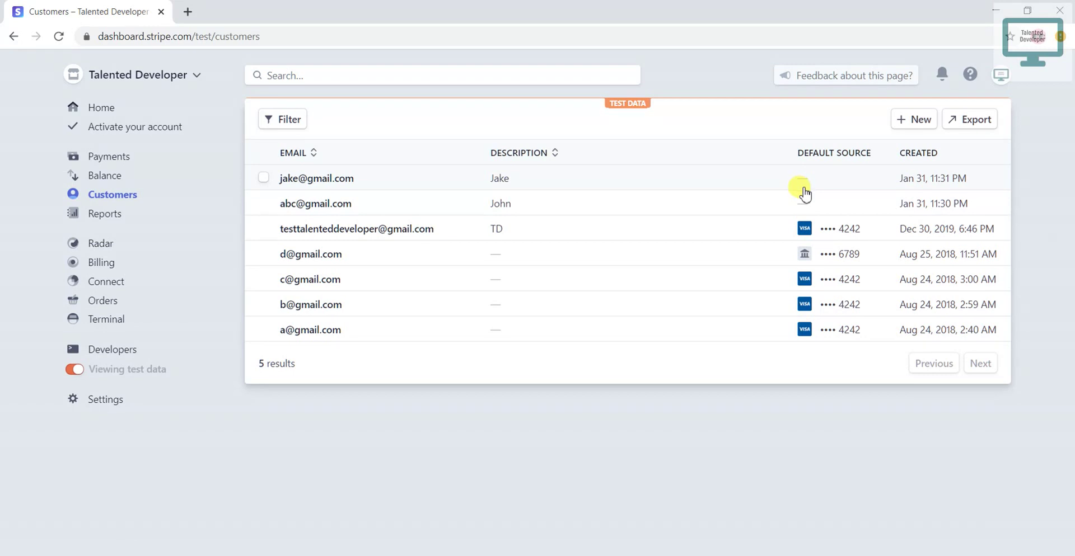
- Open the newest customer's detail page and review its e-mail and Taxable status
{"action": "left_click", "coordinate": [342, 182]}
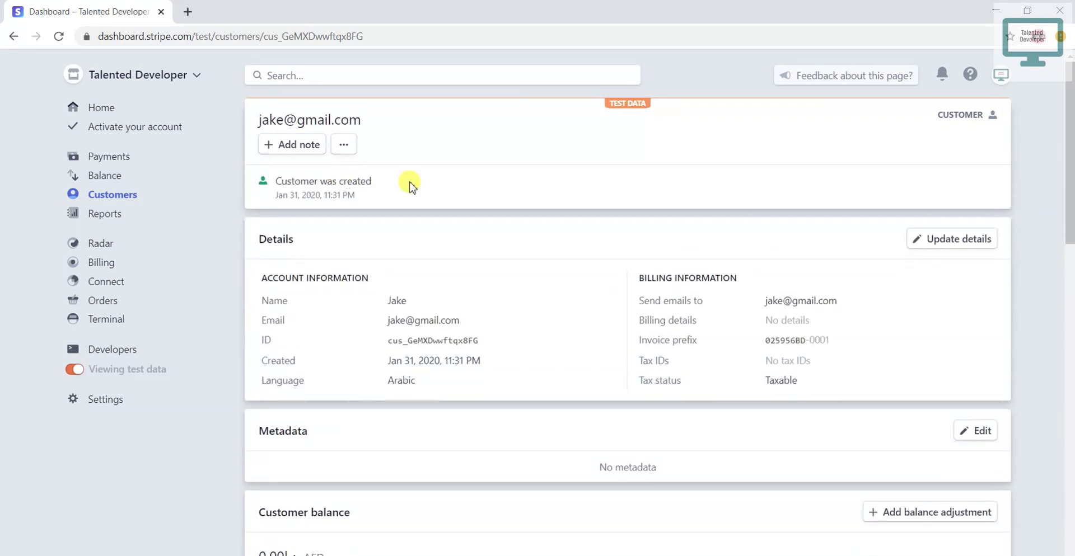
{"action": "scroll", "coordinate": [420, 180], "scroll_direction": "down", "scroll_amount": 5}
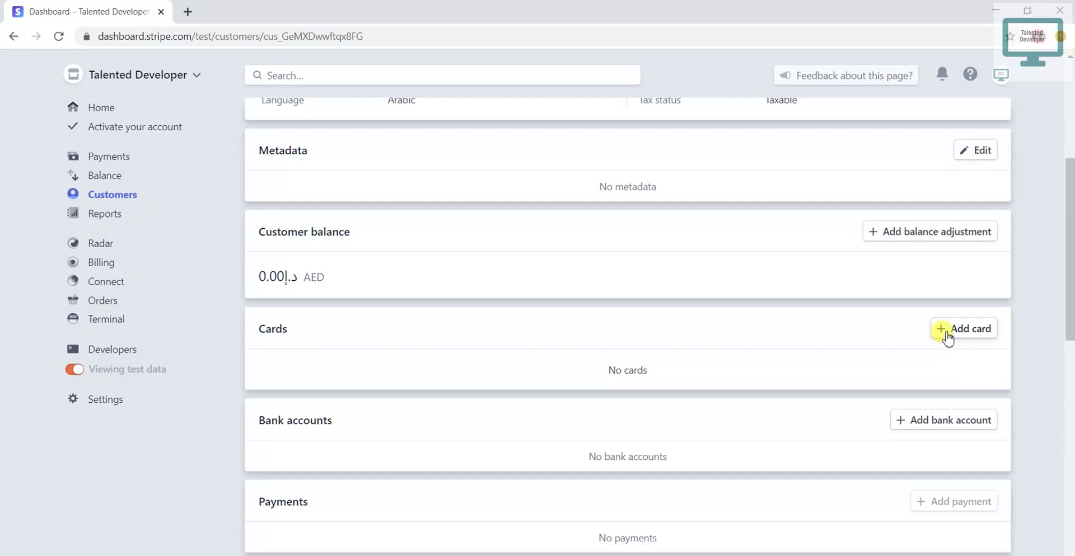
{"action": "scroll", "coordinate": [767, 314], "scroll_direction": "up", "scroll_amount": 1}
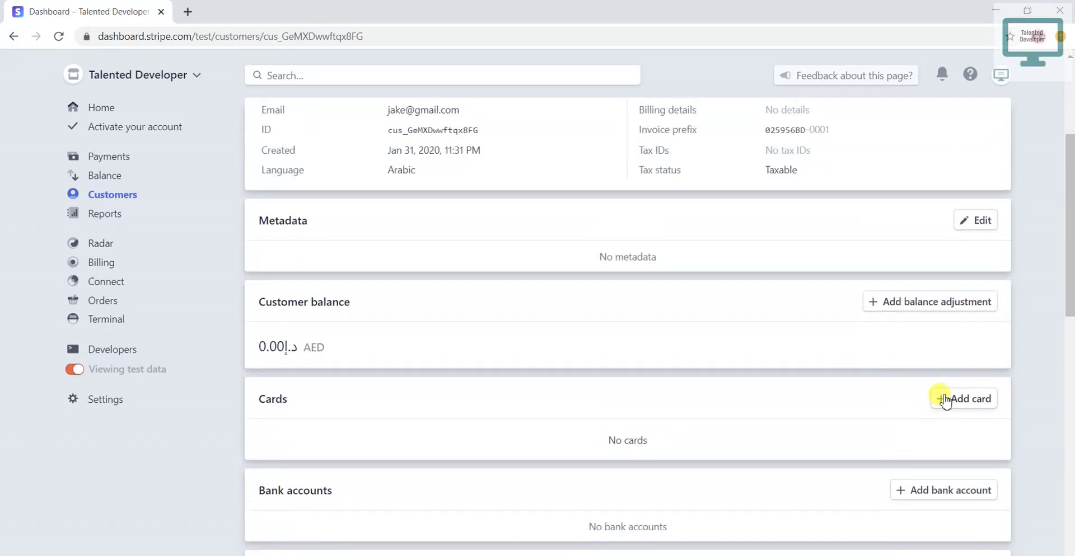
{"action": "scroll", "coordinate": [904, 387], "scroll_direction": "up", "scroll_amount": 2}
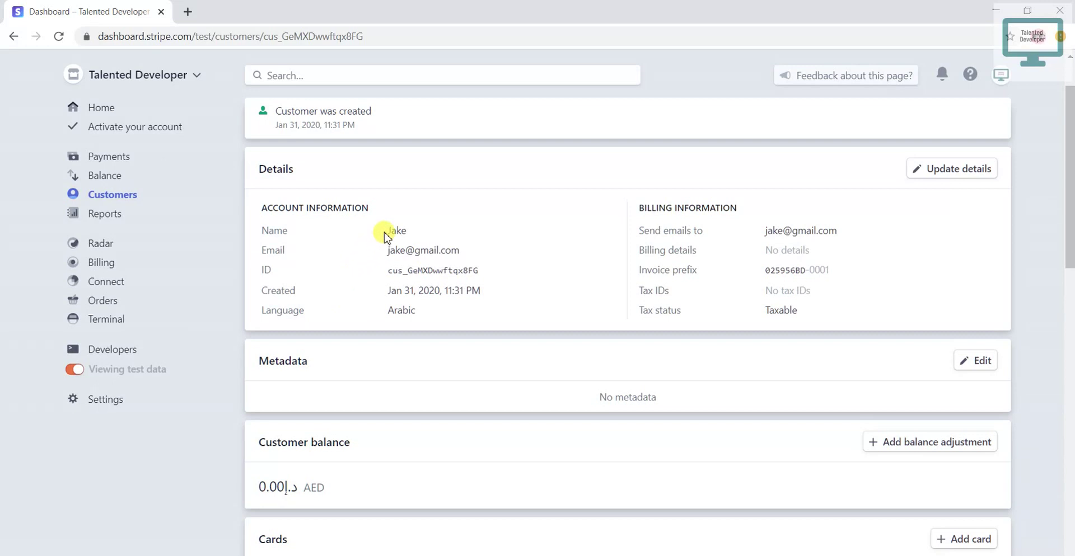
{"action": "left_click_drag", "start_coordinate": [386, 250], "coordinate": [458, 253]}
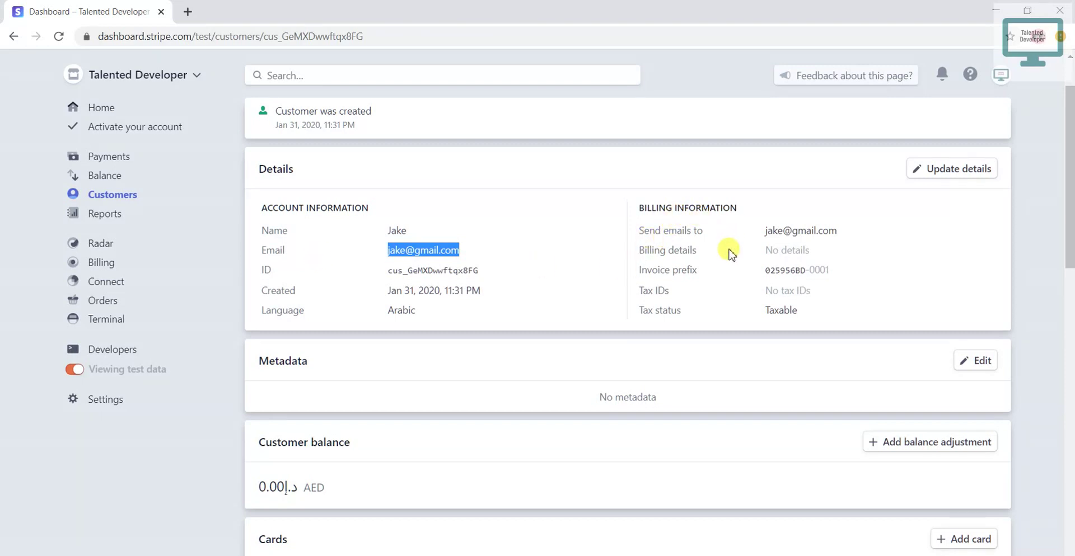
{"action": "left_click_drag", "start_coordinate": [800, 309], "coordinate": [446, 220]}
{"action": "left_click", "coordinate": [451, 225]}
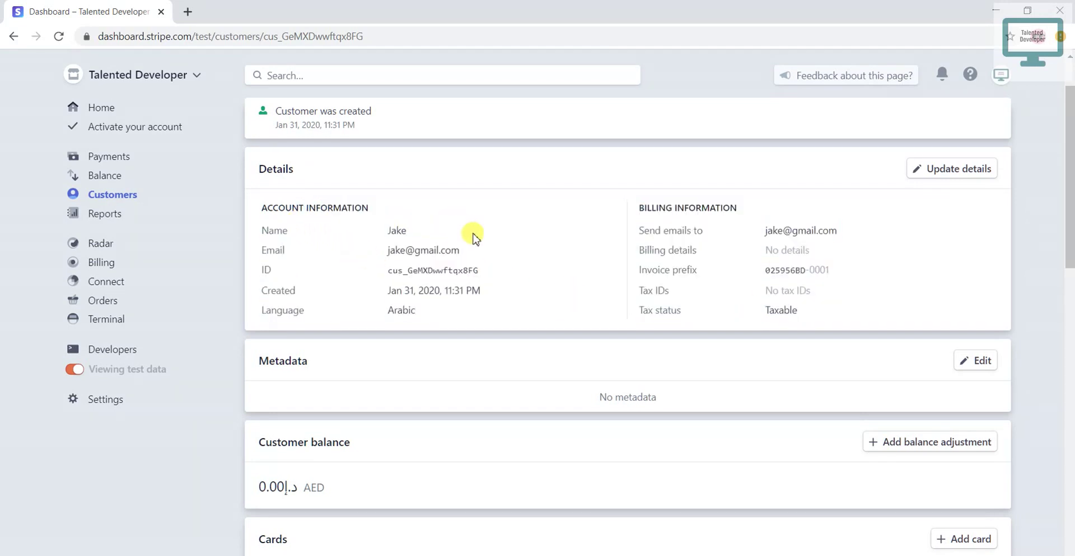
- Look through the Update details form and close it without changes
{"action": "left_click", "coordinate": [924, 170]}
{"action": "scroll", "coordinate": [624, 273], "scroll_direction": "down", "scroll_amount": 2}
{"action": "scroll", "coordinate": [624, 273], "scroll_direction": "down", "scroll_amount": 8}
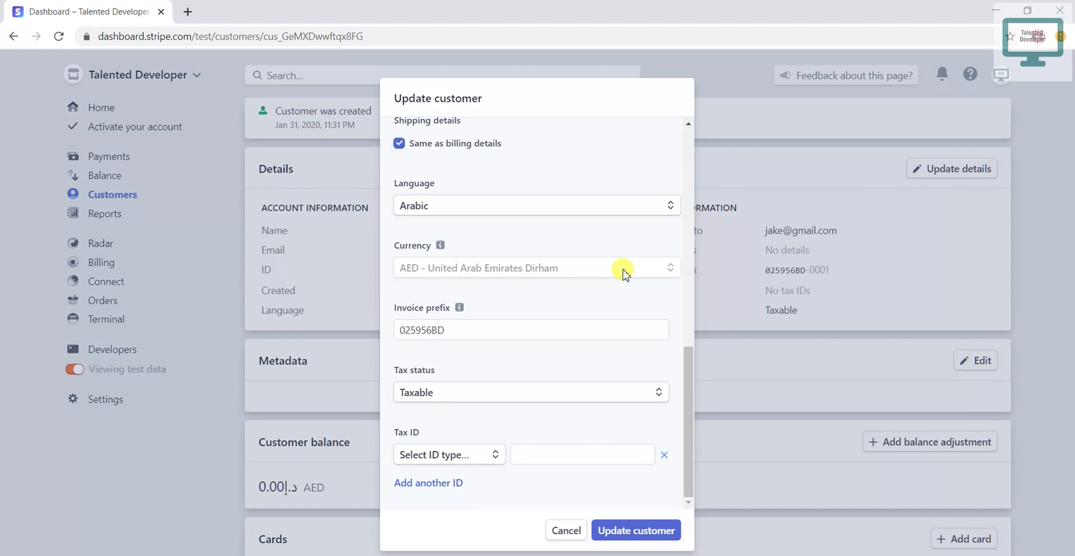
{"action": "left_click", "coordinate": [751, 138]}
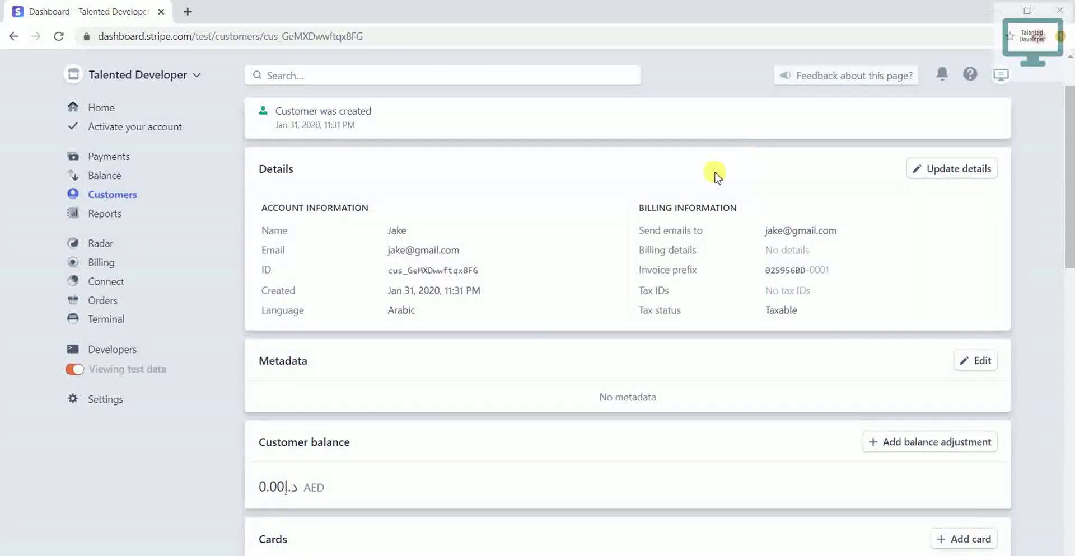
{"action": "scroll", "coordinate": [699, 193], "scroll_direction": "up", "scroll_amount": 1}
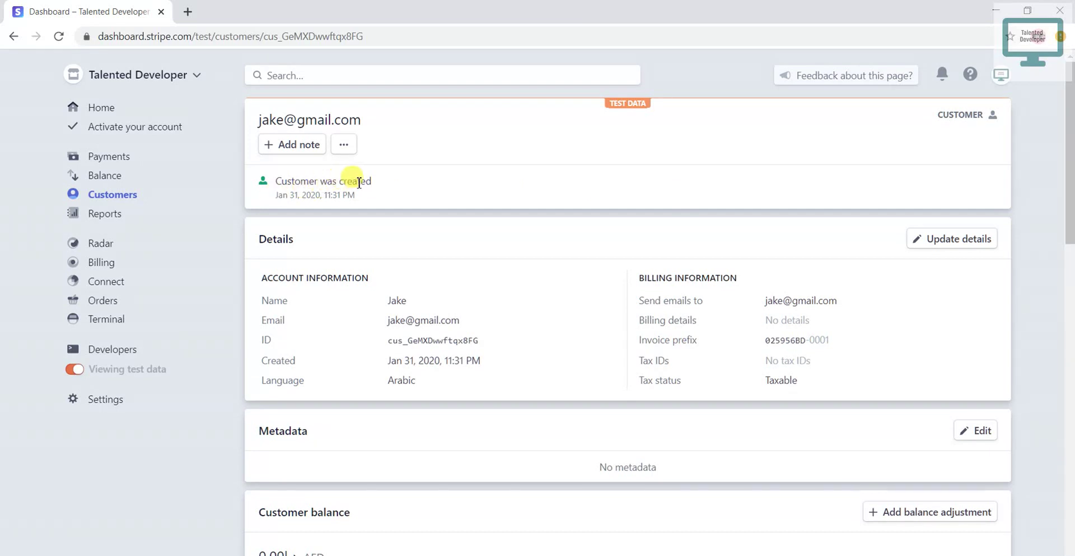
{"action": "left_click_drag", "start_coordinate": [365, 194], "coordinate": [390, 187]}
{"action": "left_click", "coordinate": [389, 186]}
{"action": "left_click_drag", "start_coordinate": [265, 36], "coordinate": [364, 32]}
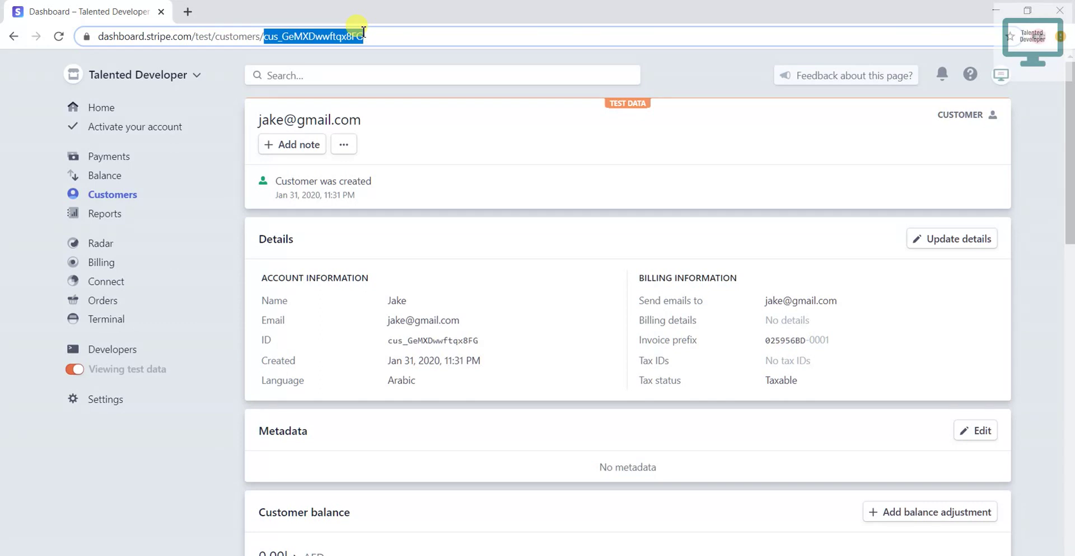
{"action": "left_click_drag", "start_coordinate": [364, 32], "coordinate": [365, 34]}
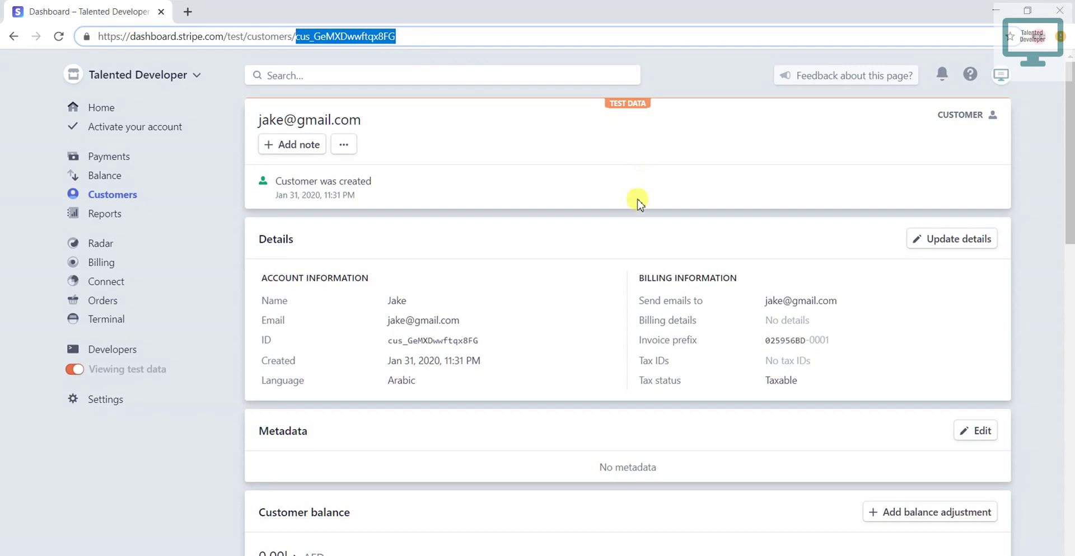
{"action": "scroll", "coordinate": [638, 202], "scroll_direction": "down", "scroll_amount": 3}
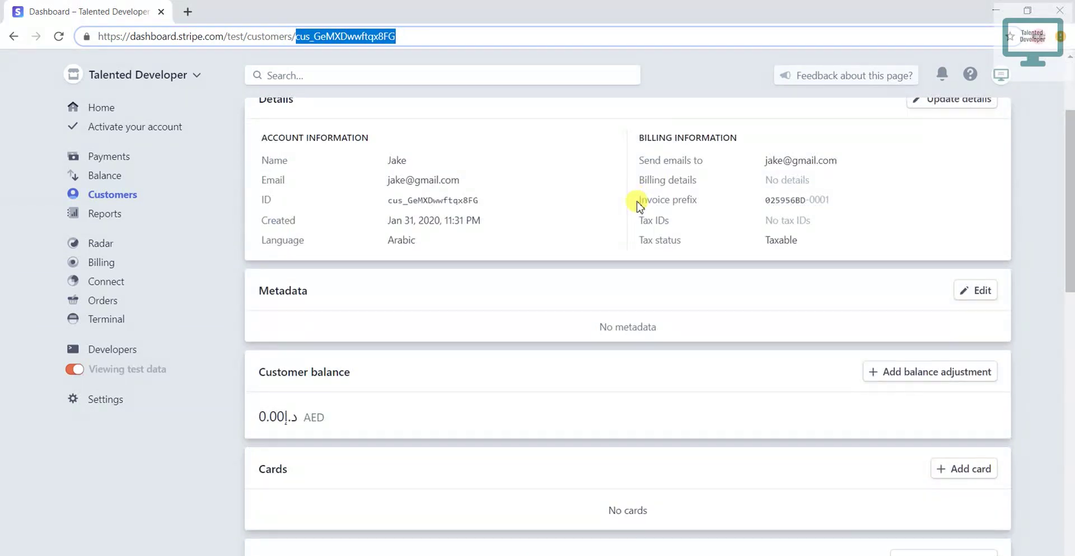